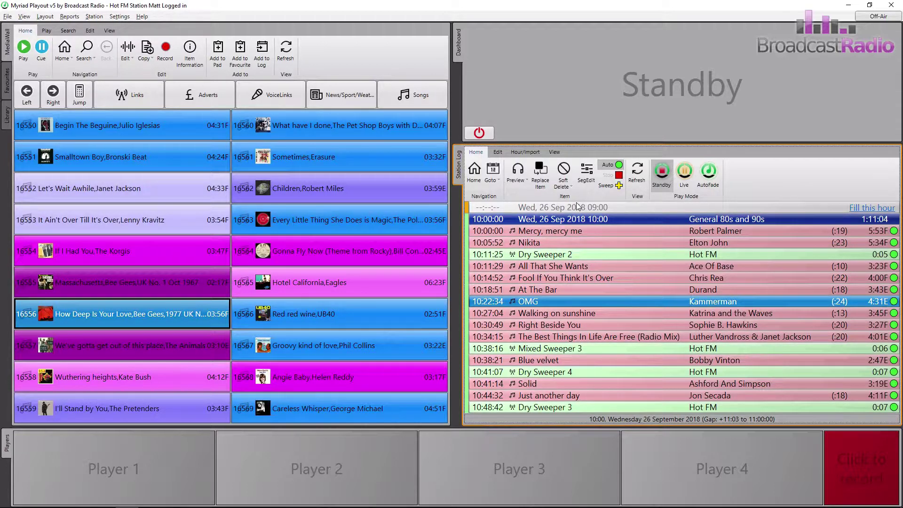
# Step: Open Media Engine Settings to check SegEdit playback on 7-8 and recording on 3-4 (UA-101)
pyautogui.click(115, 16)
pyautogui.click(132, 42)
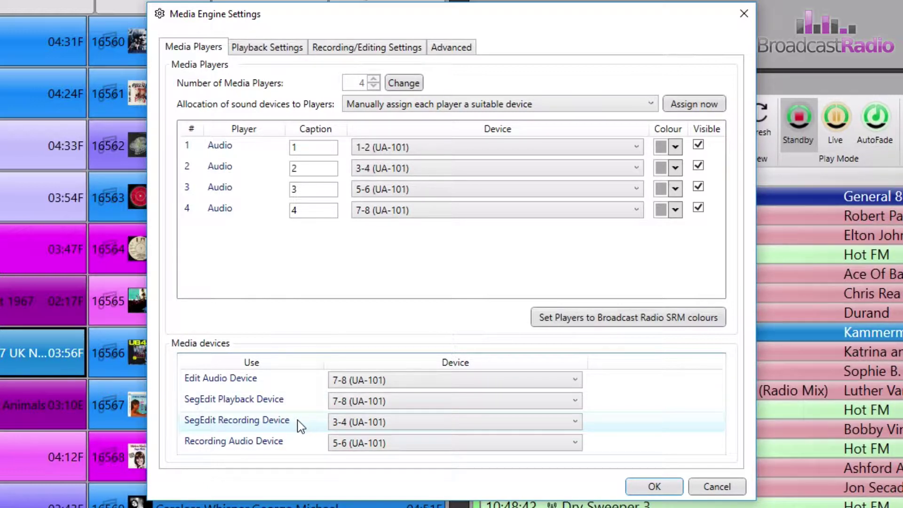
# Step: Save the media engine settings, acknowledge the restart notice, and open Database Settings on its General tab
pyautogui.click(653, 487)
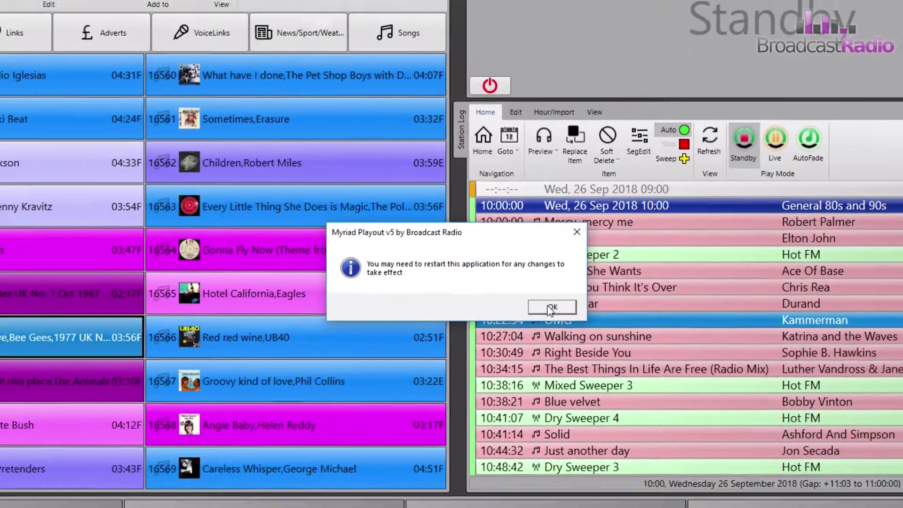
pyautogui.click(569, 317)
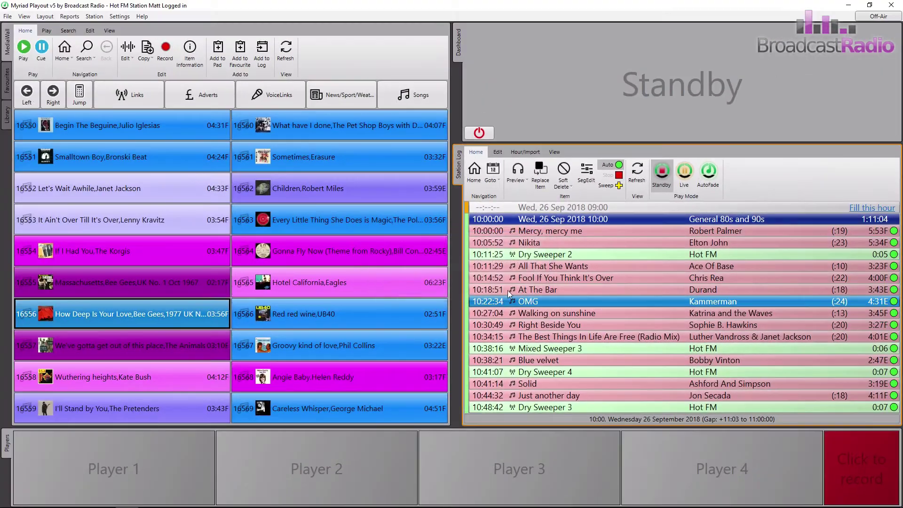
pyautogui.click(119, 17)
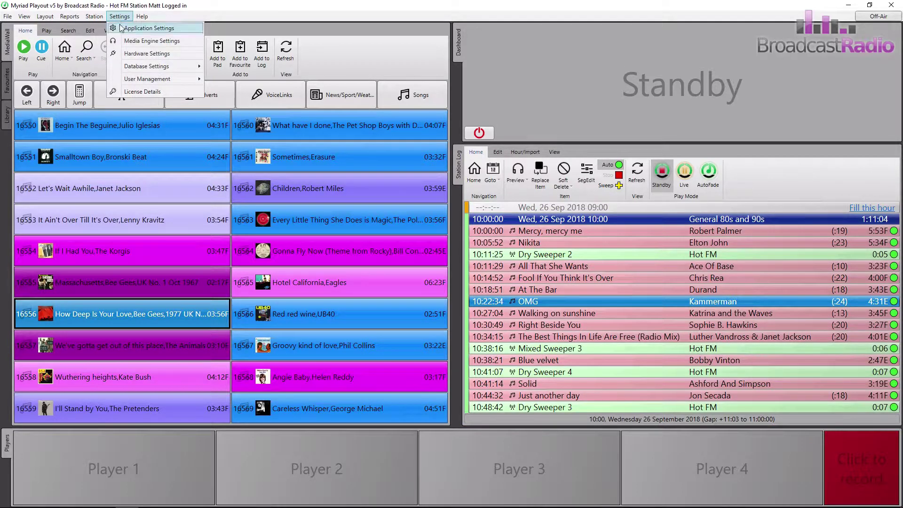
pyautogui.moveTo(147, 67)
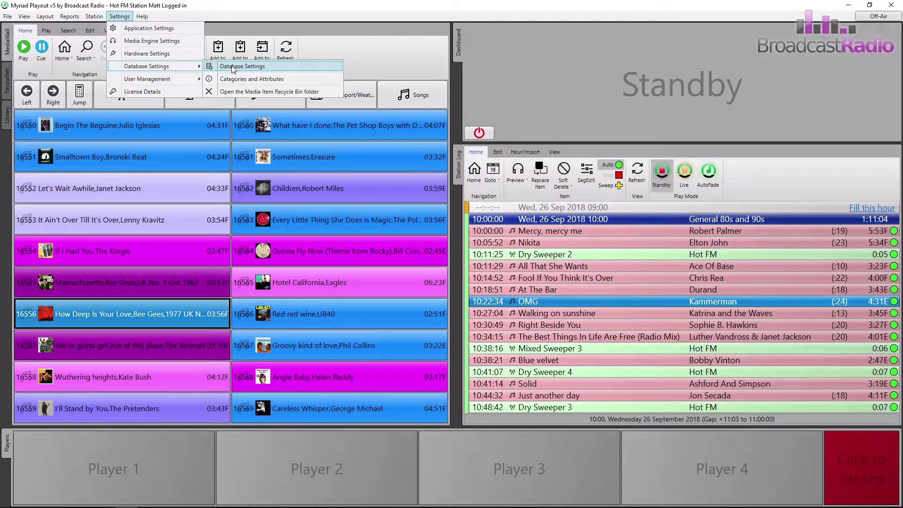
pyautogui.click(284, 65)
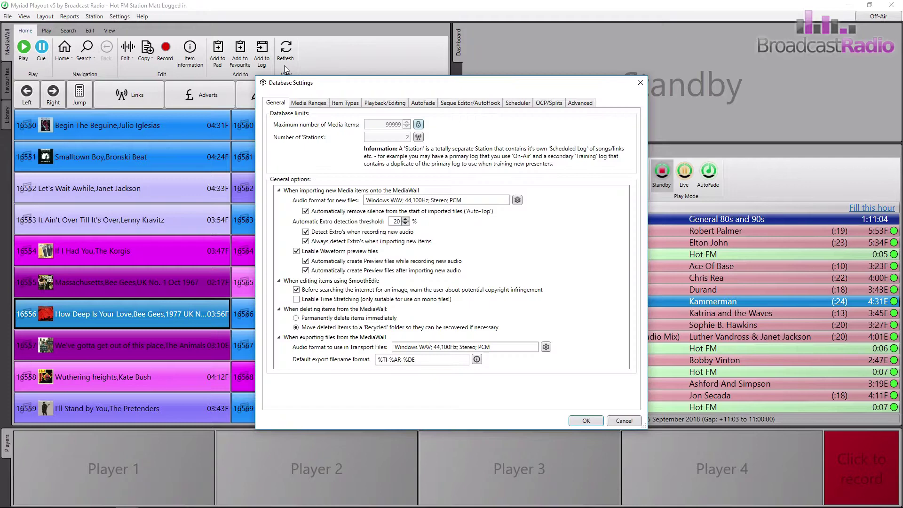
# Step: In Media Ranges, keep the Voice link range 4050–4999 on Peak normalise 80%, then close
pyautogui.click(302, 104)
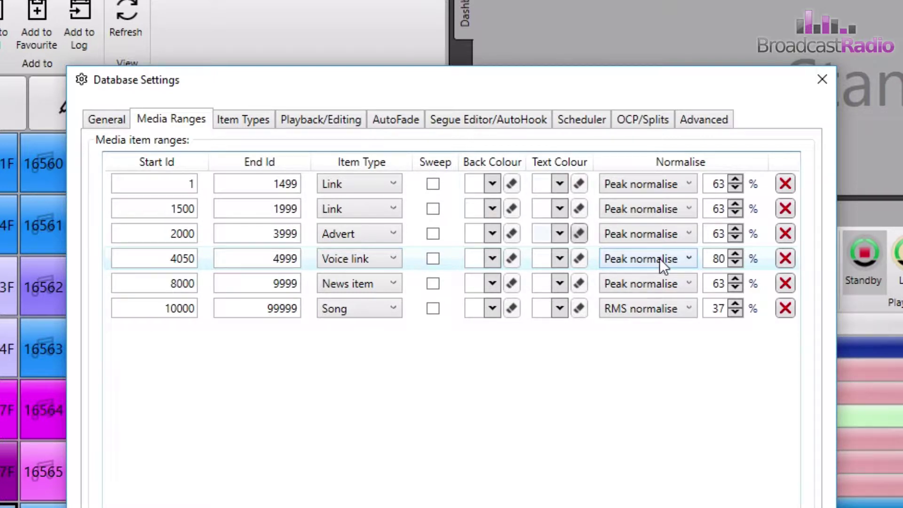
pyautogui.click(687, 259)
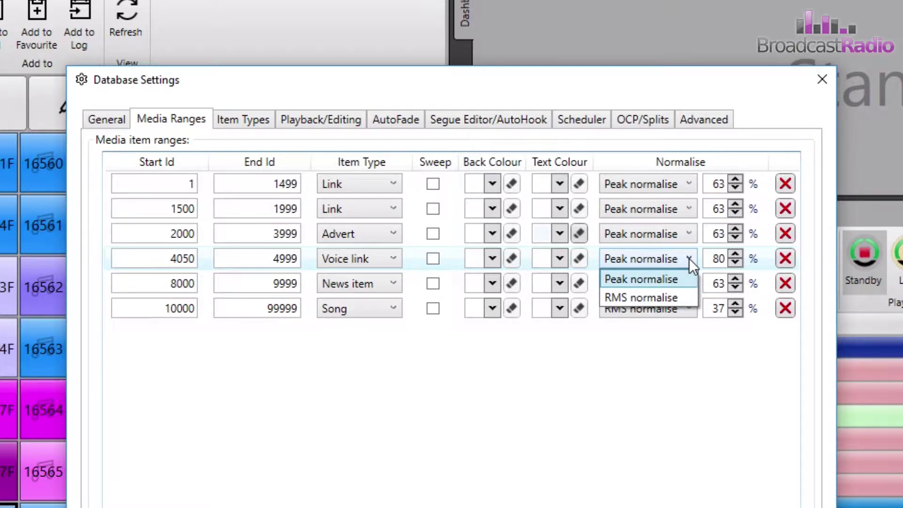
pyautogui.click(690, 258)
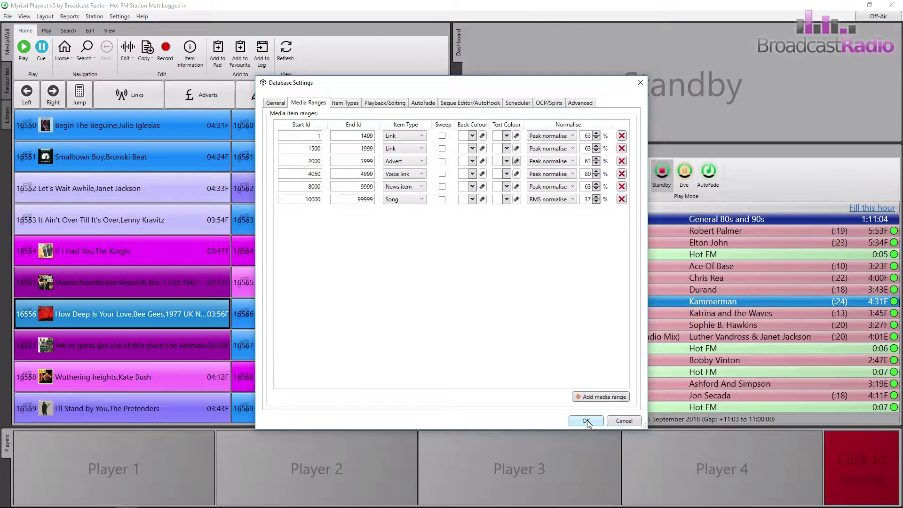
pyautogui.click(587, 421)
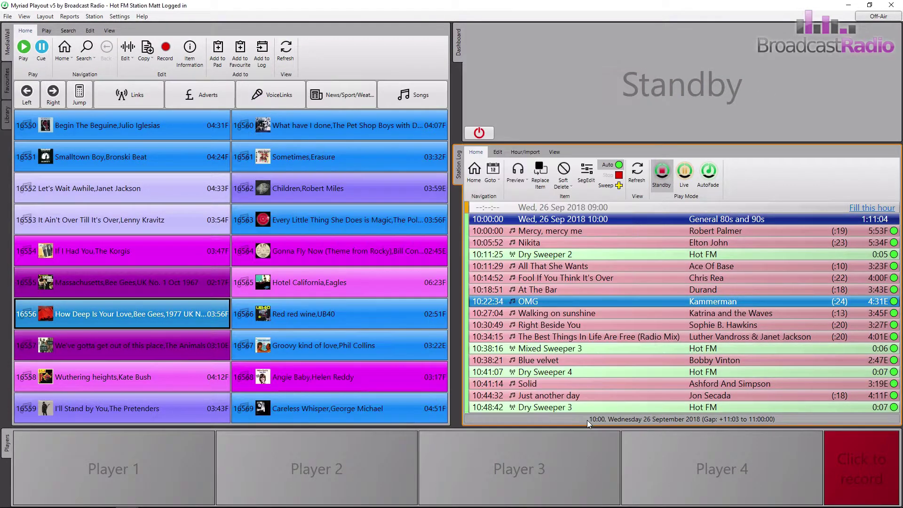
# Step: Open the Segue Editor for At The Bar into OMG, then resize, maximize and restore its window
pyautogui.click(588, 174)
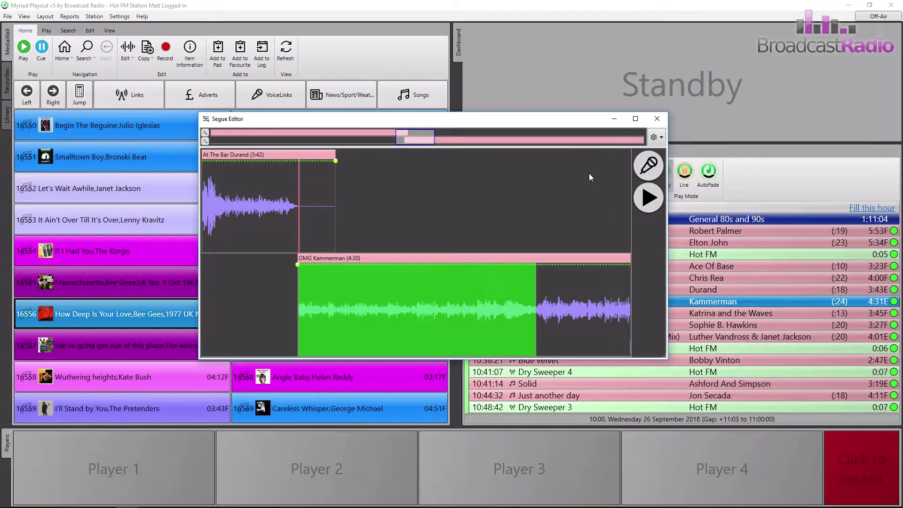
pyautogui.moveTo(666, 359); pyautogui.dragTo(736, 359)
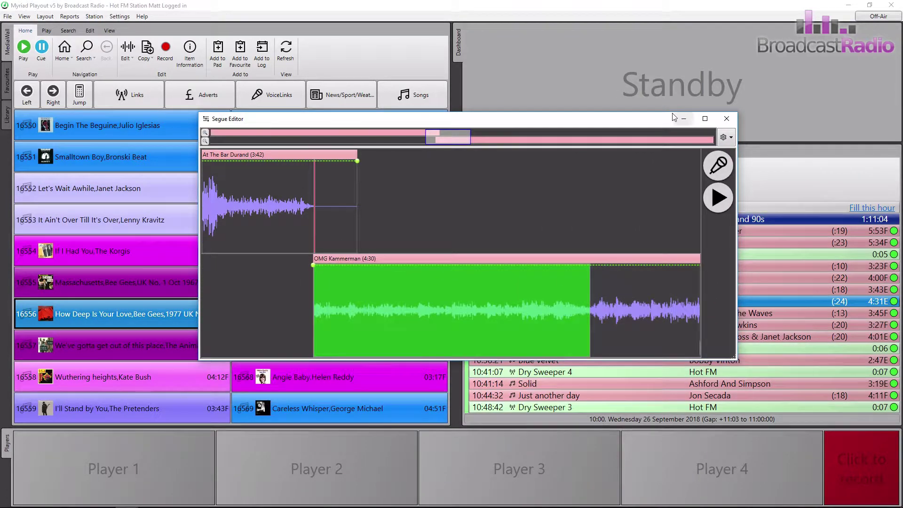
pyautogui.click(704, 118)
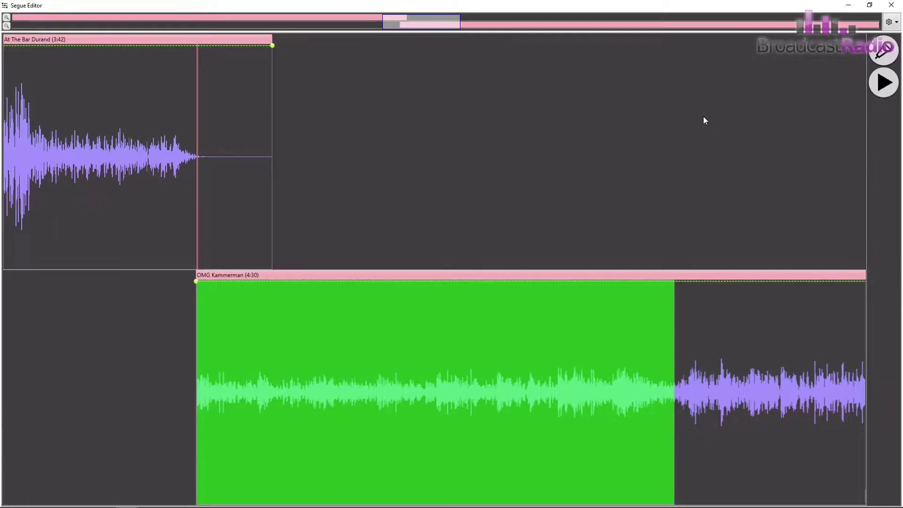
pyautogui.click(870, 5)
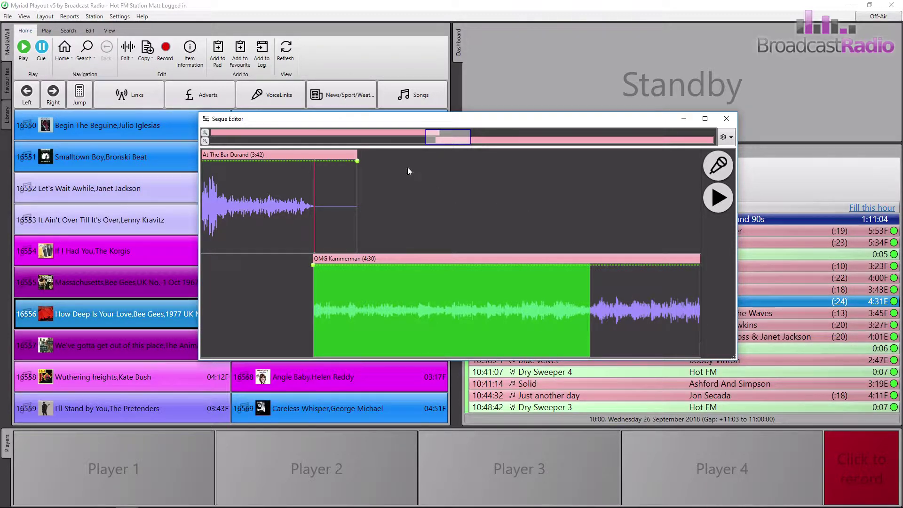
# Step: Zoom in on the song crossover and show the 10-second lead-in and before/after-segue options
pyautogui.moveTo(441, 134)
pyautogui.mouseDown()
pyautogui.moveTo(425, 134)
pyautogui.moveTo(433, 134)
pyautogui.mouseUp()
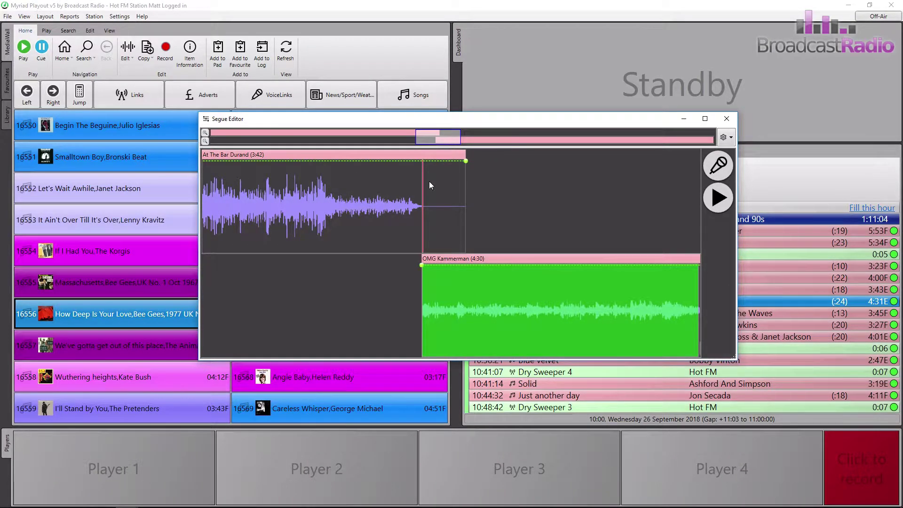
pyautogui.scroll(1, 425, 220)
pyautogui.scroll(2, 424, 222)
pyautogui.scroll(-2, 425, 221)
pyautogui.scroll(-4, 424, 221)
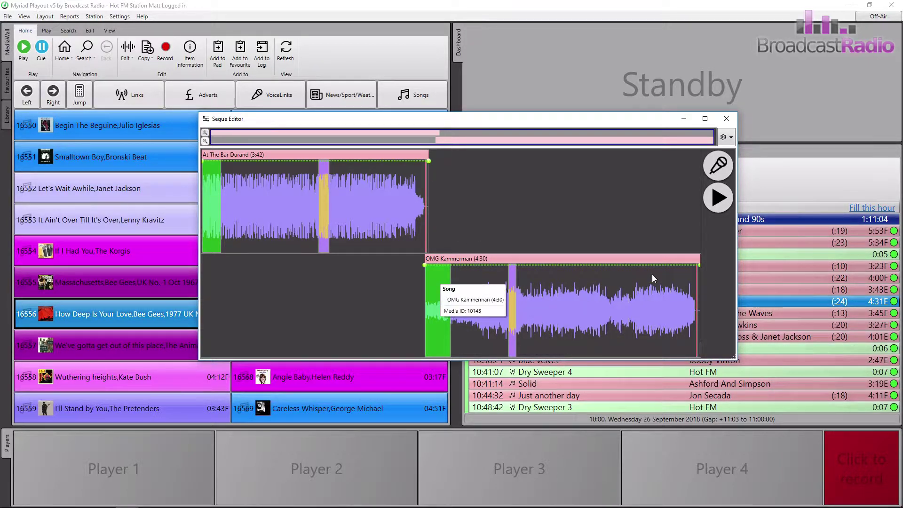
pyautogui.scroll(2, 426, 224)
pyautogui.scroll(2, 426, 224)
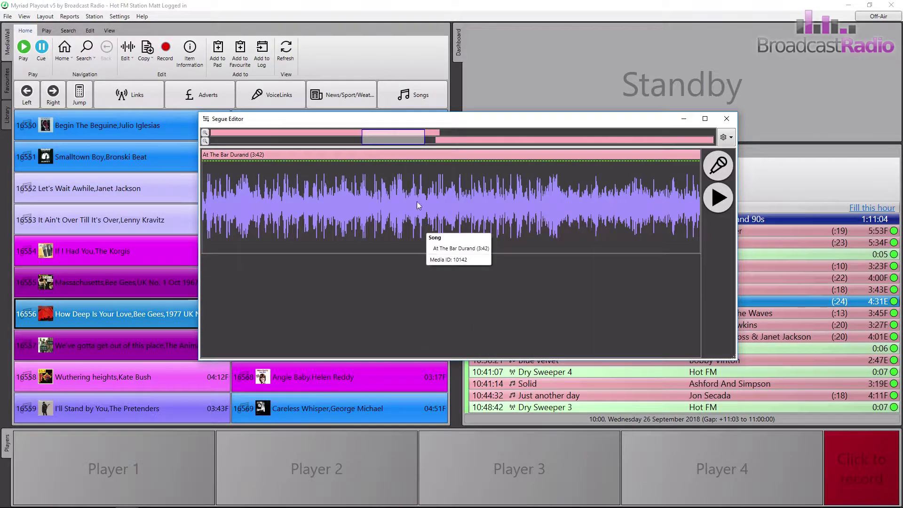
pyautogui.moveTo(397, 139); pyautogui.dragTo(439, 143)
pyautogui.scroll(1, 433, 185)
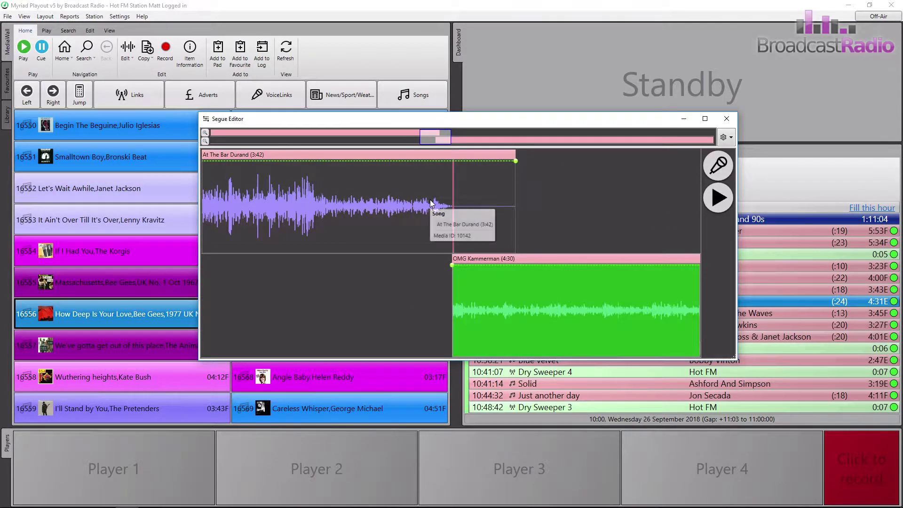
pyautogui.click(725, 138)
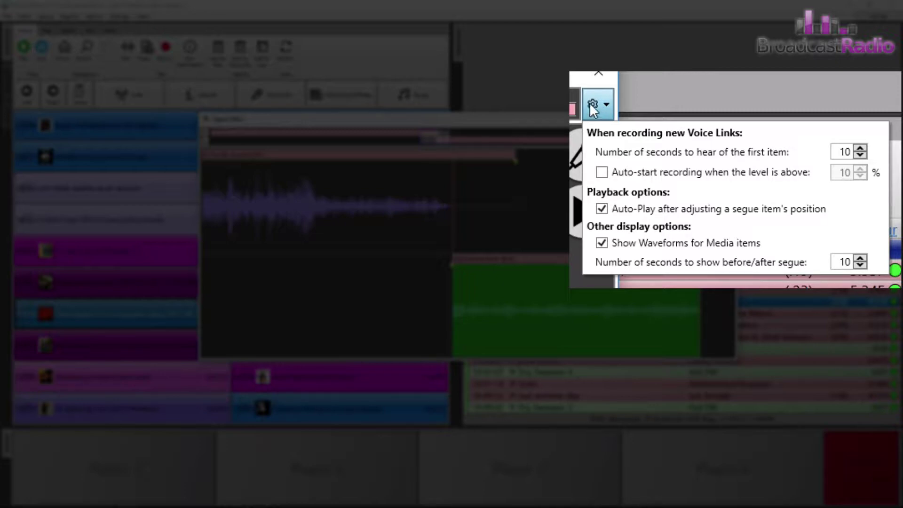
# Step: Dismiss the gear dropdown, returning to the At The Bar into OMG transition
pyautogui.click(665, 158)
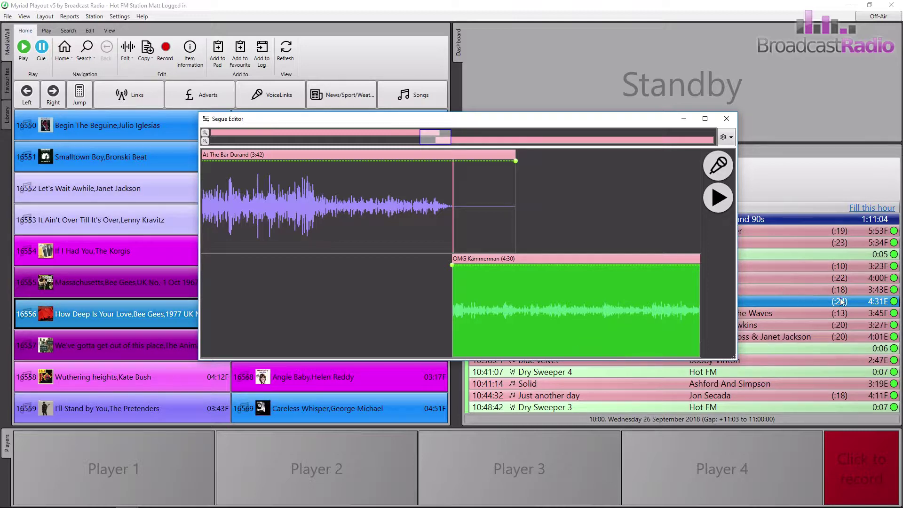
# Step: Nudge the Segue Editor window and zoom out to reveal more of OMG Kammerman
pyautogui.moveTo(616, 122)
pyautogui.mouseDown()
pyautogui.moveTo(404, 121)
pyautogui.moveTo(623, 122)
pyautogui.mouseUp()
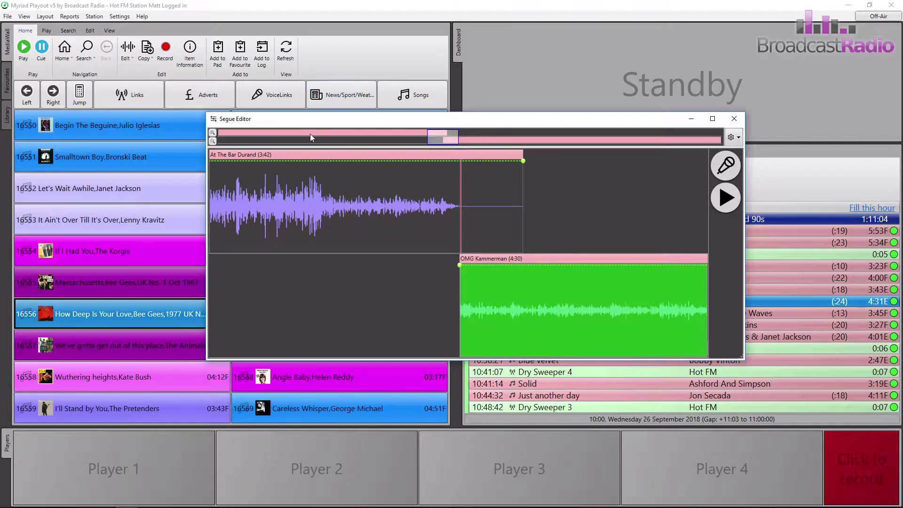
pyautogui.scroll(-1, 445, 135)
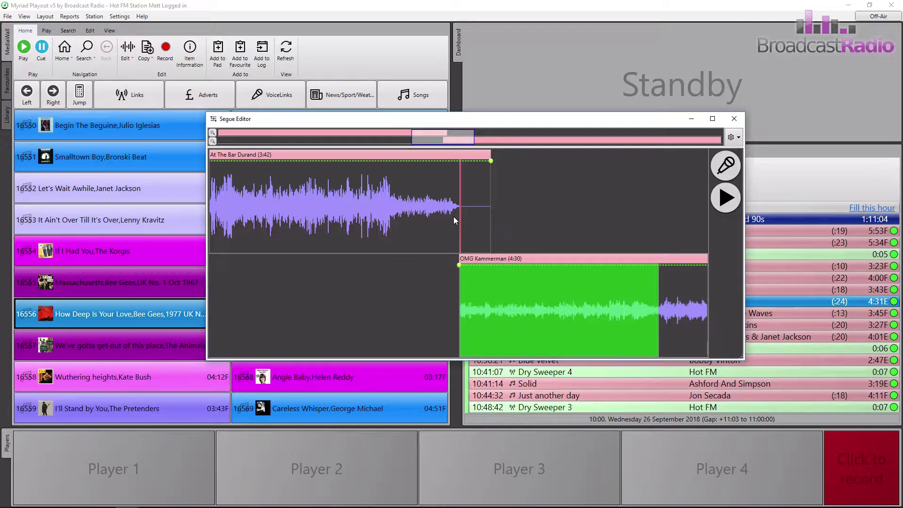
pyautogui.click(724, 166)
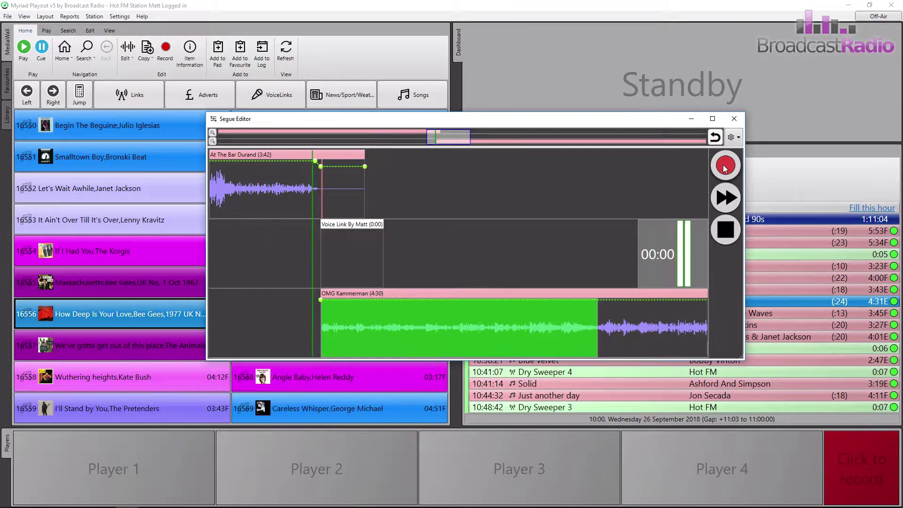
pyautogui.click(725, 167)
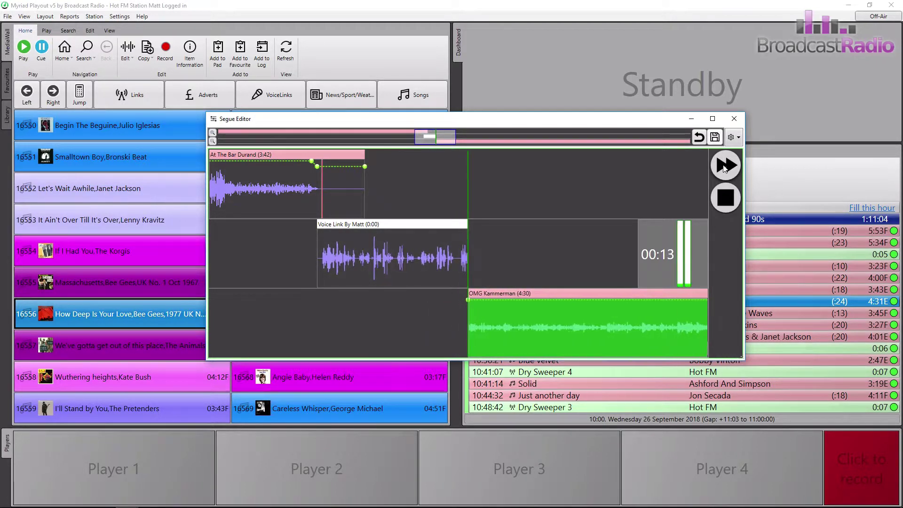
pyautogui.click(724, 167)
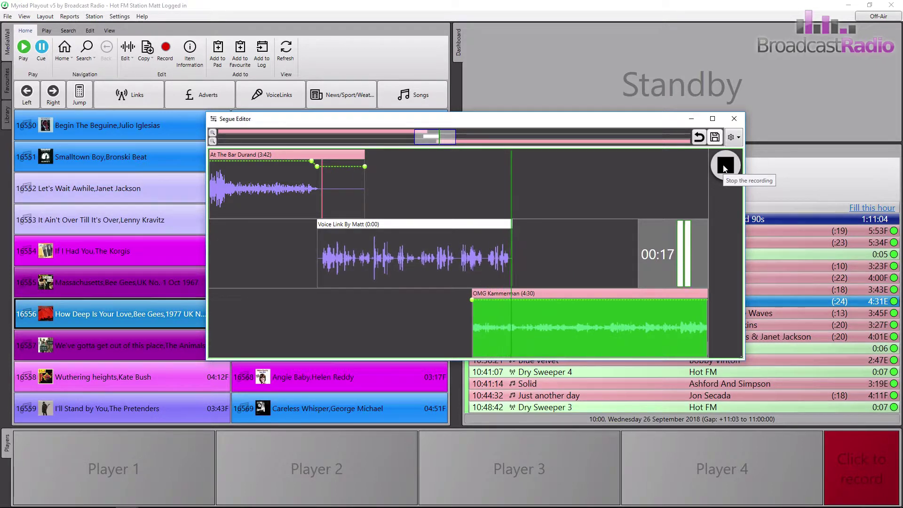
pyautogui.click(724, 168)
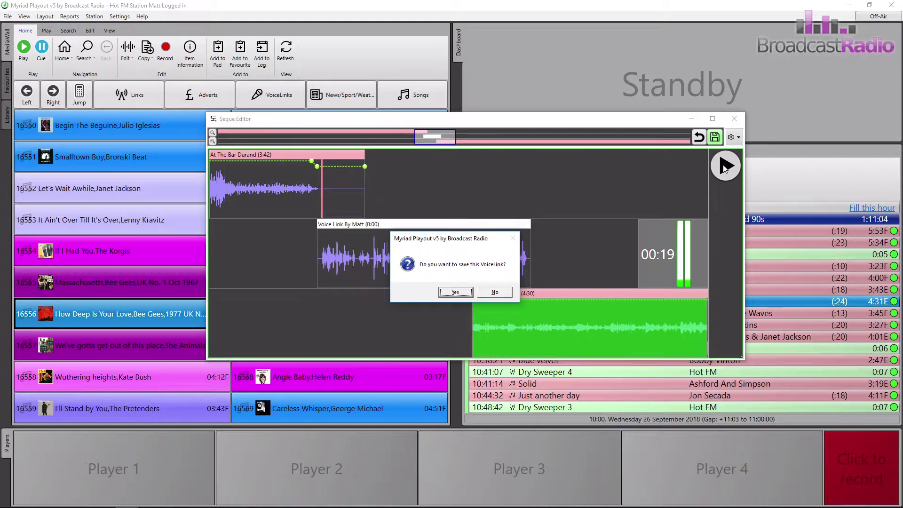
pyautogui.press('n')
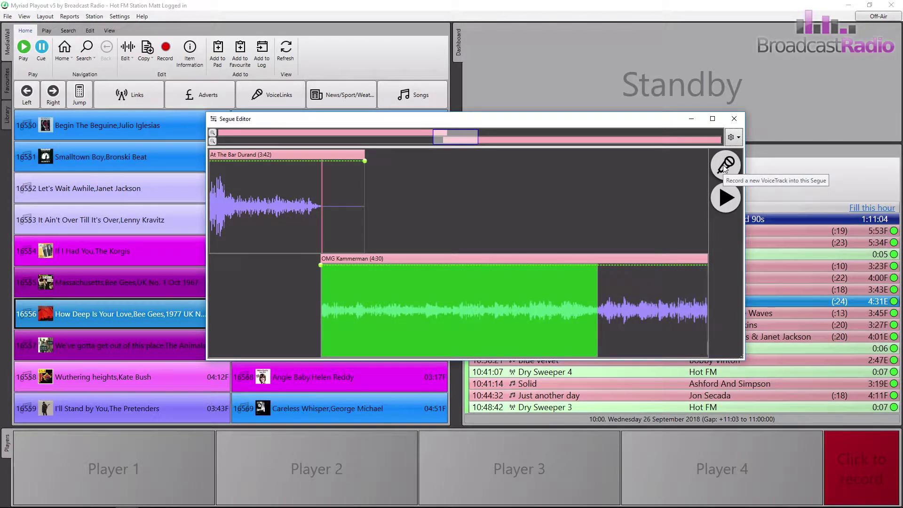
# Step: Record a 0:17 voice link while starting OMG Kammerman, saving it as Media ID 4055
pyautogui.click(724, 166)
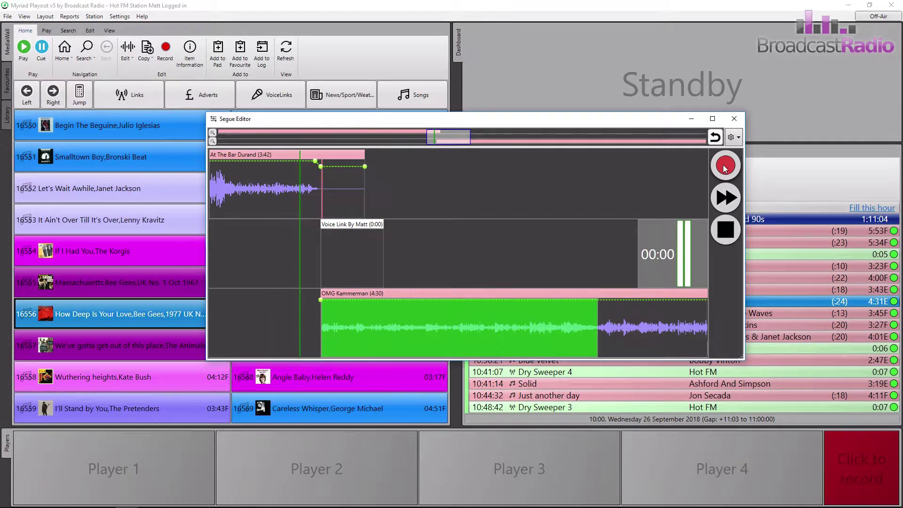
pyautogui.click(724, 165)
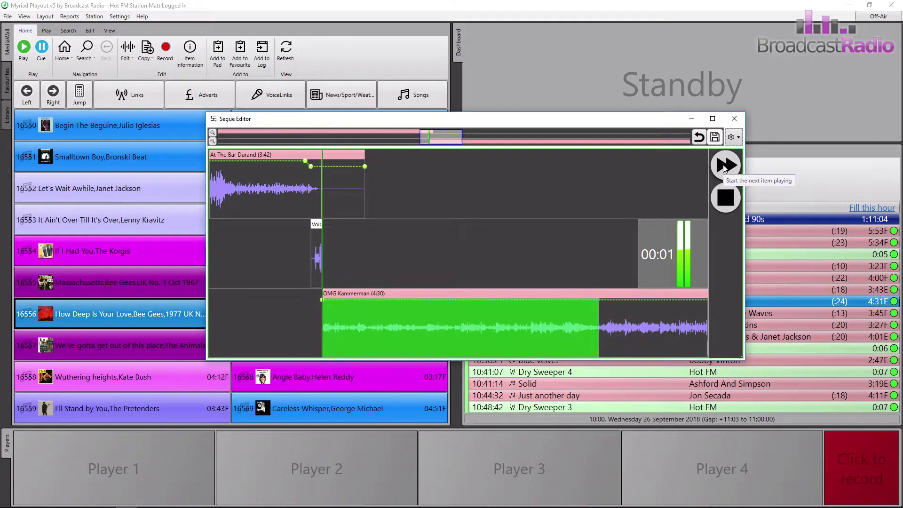
pyautogui.click(724, 166)
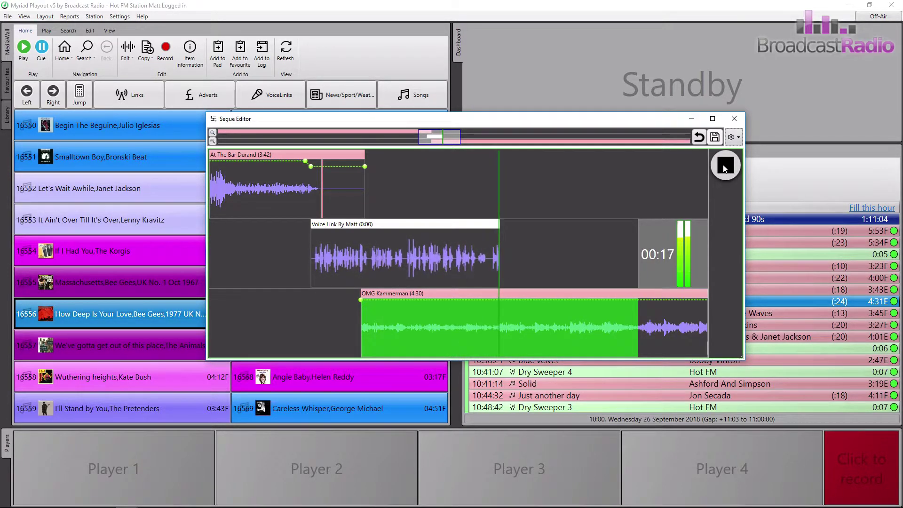
pyautogui.click(725, 165)
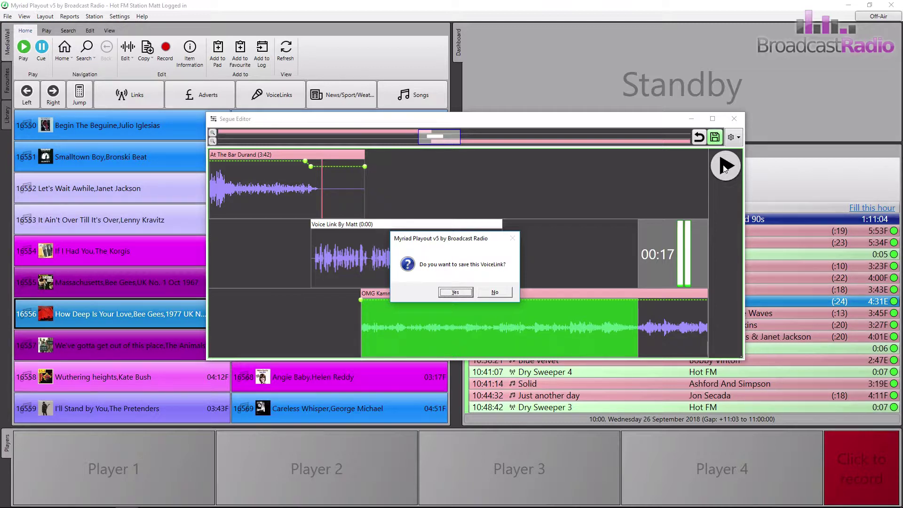
pyautogui.press('Return')
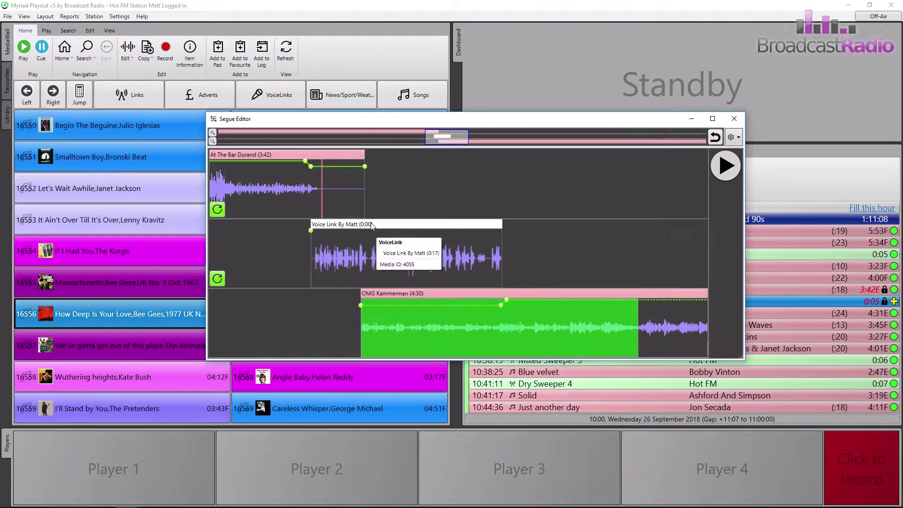
# Step: Slide the voice link later, preview the segue, and start OMG Kammerman earlier beneath it
pyautogui.moveTo(358, 226); pyautogui.dragTo(455, 217)
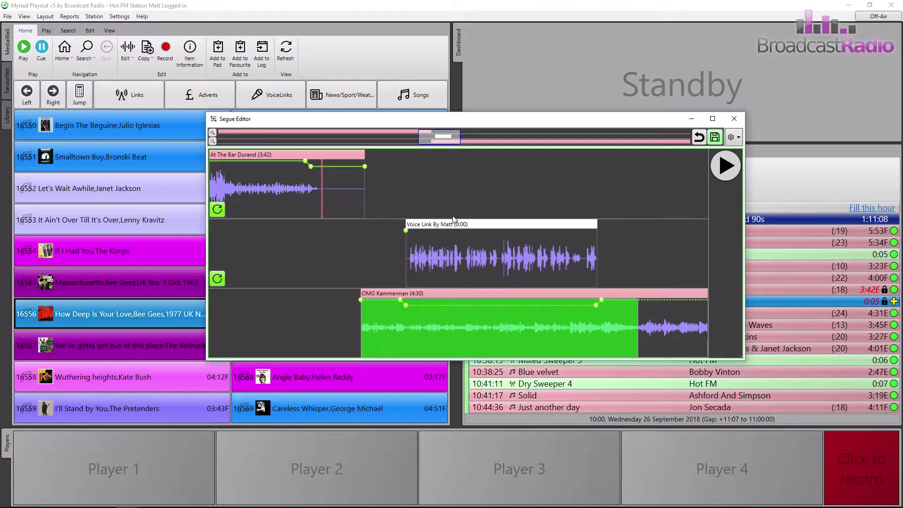
pyautogui.moveTo(455, 218); pyautogui.dragTo(457, 219)
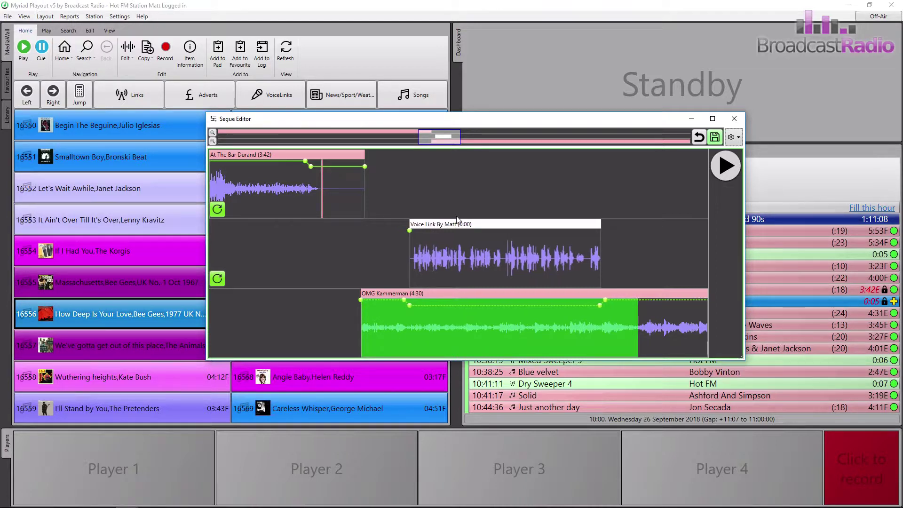
pyautogui.press('space')
pyautogui.moveTo(376, 293); pyautogui.dragTo(327, 290)
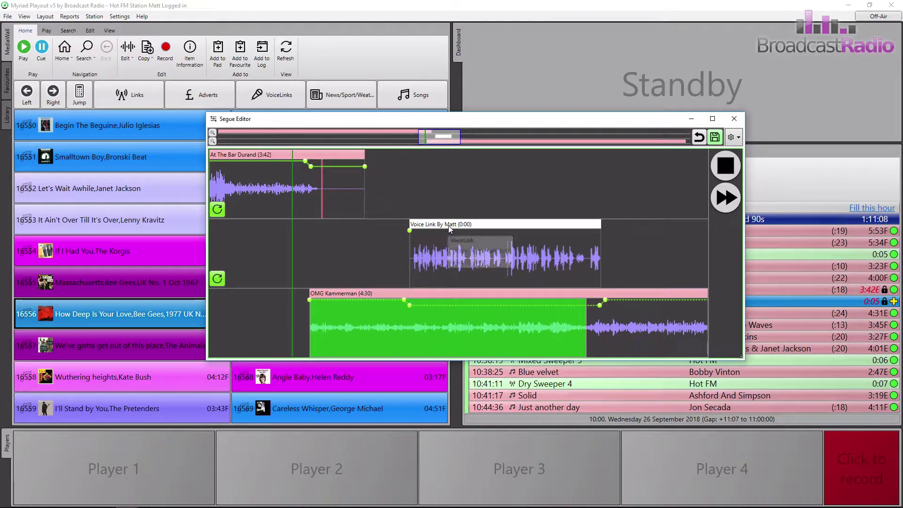